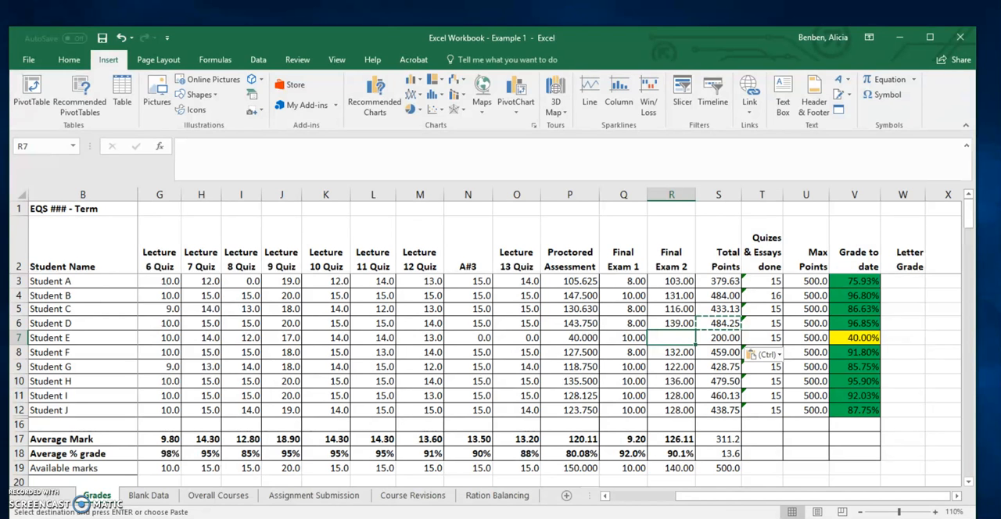
Inspect the formulas behind Student E's grade to date and total points, and the empty Final Exam 2 cell
click(856, 338)
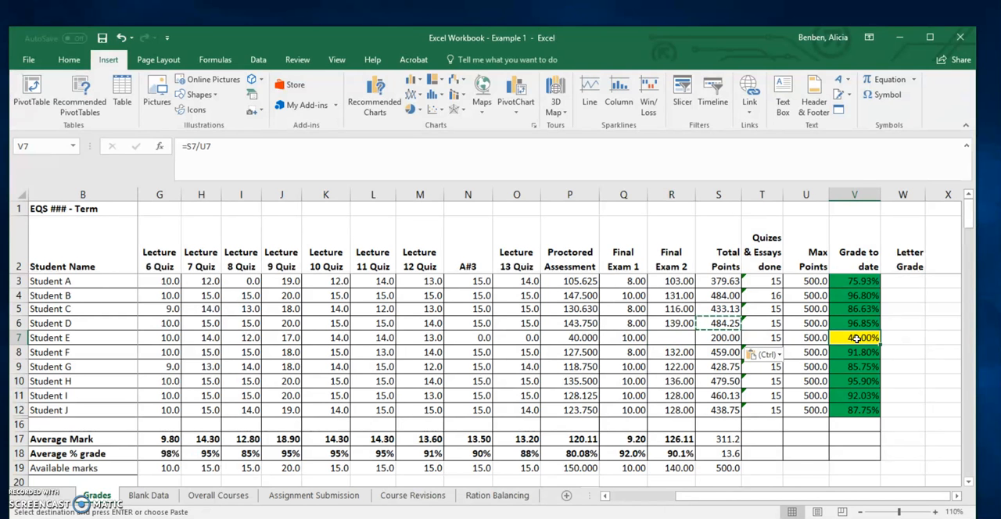
drag(730, 349, 718, 340)
click(729, 342)
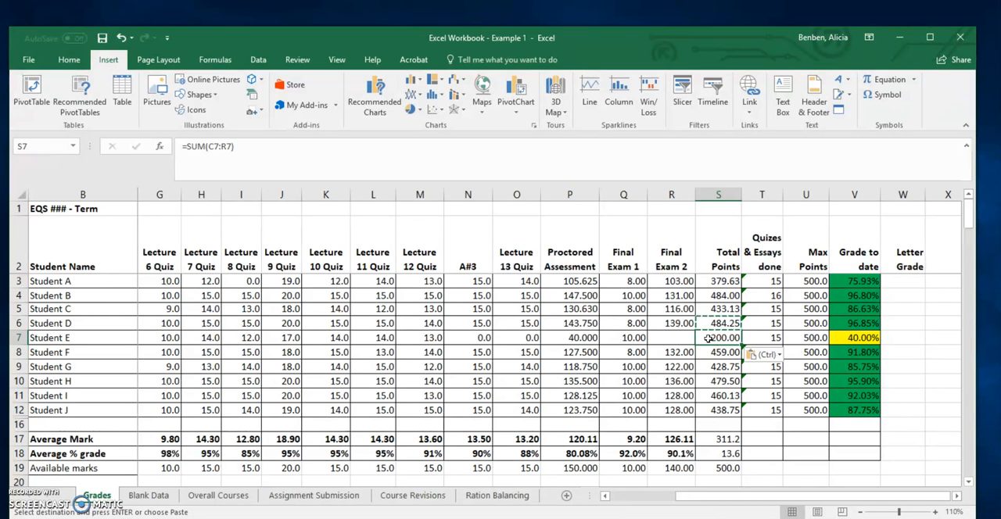
click(677, 341)
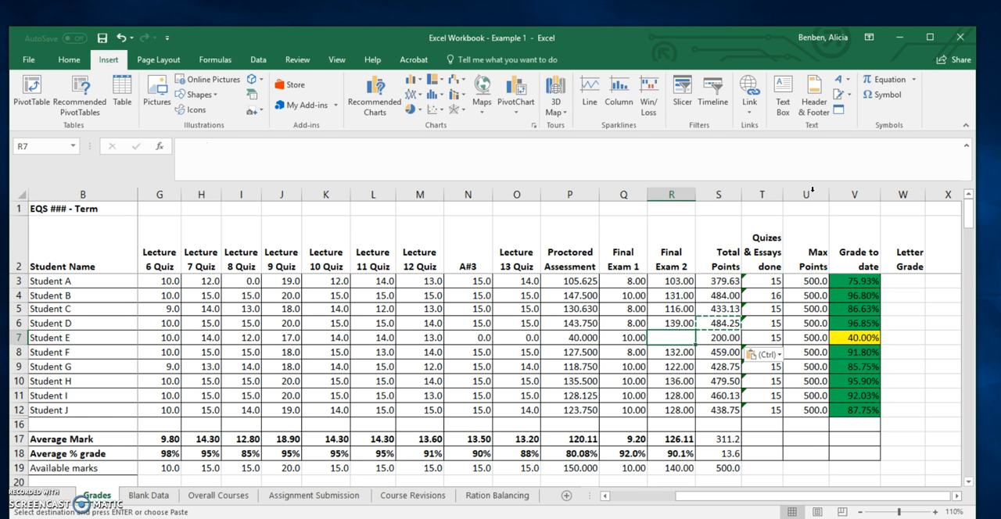
Use Goal Seek to bring Student E's total points (S7) to 350 by changing Final Exam 2 (R7), and check it against the exam's available marks
click(258, 59)
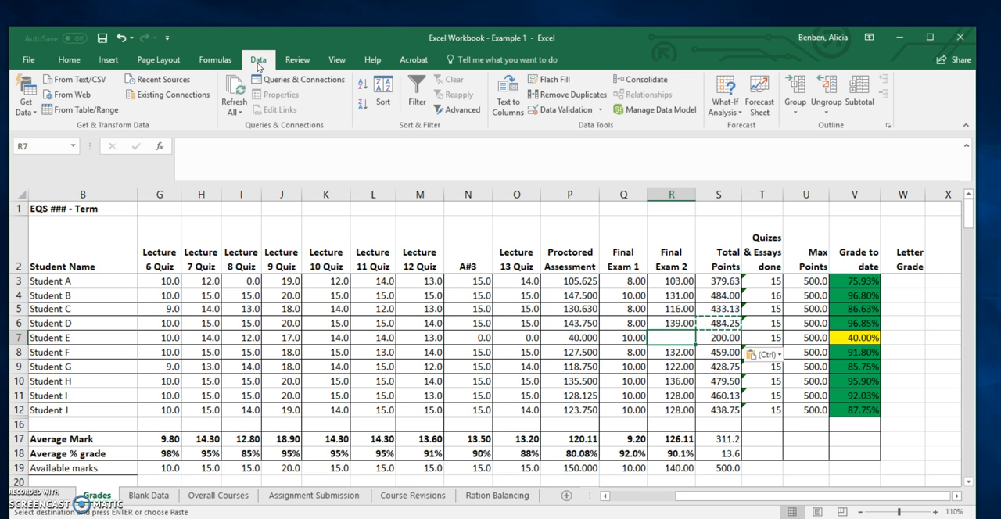
click(732, 110)
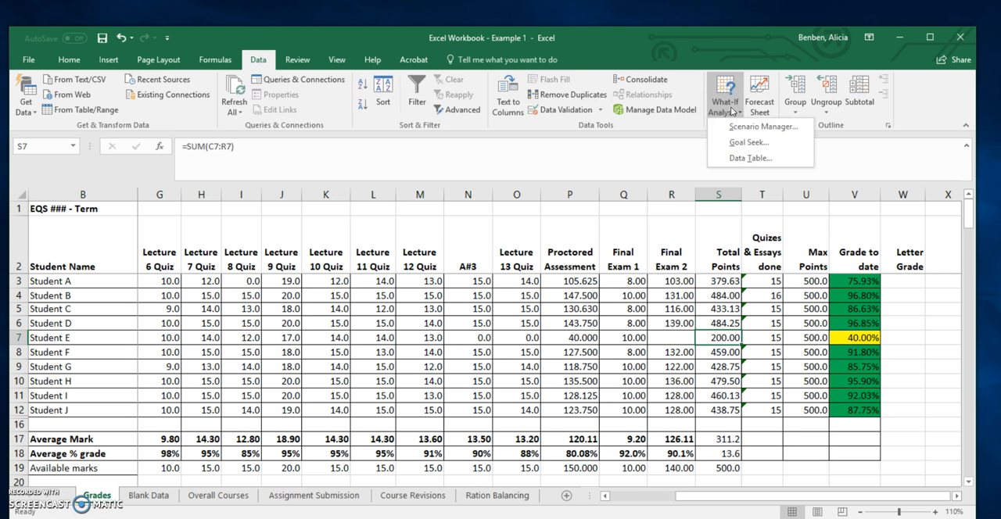
click(748, 143)
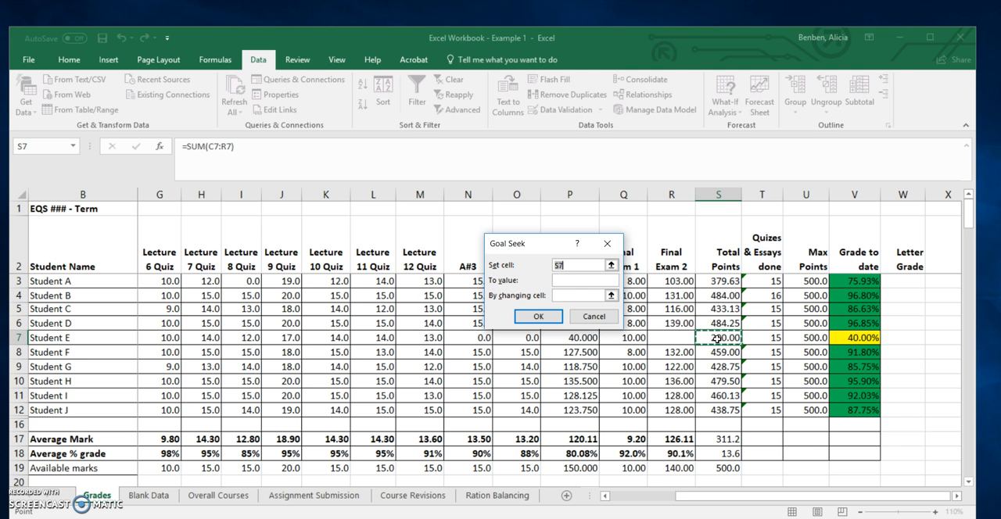
click(570, 281)
text(350)
click(595, 295)
click(679, 337)
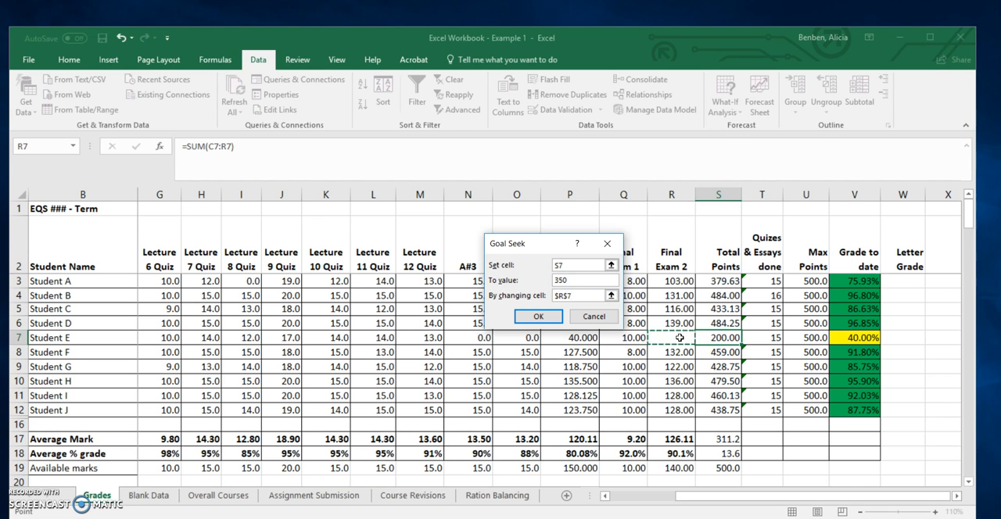
click(537, 316)
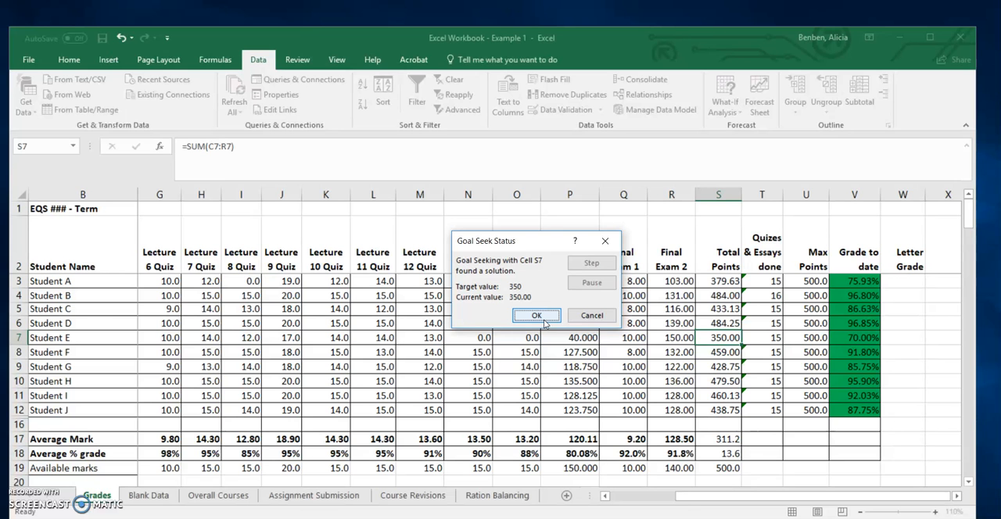
click(545, 324)
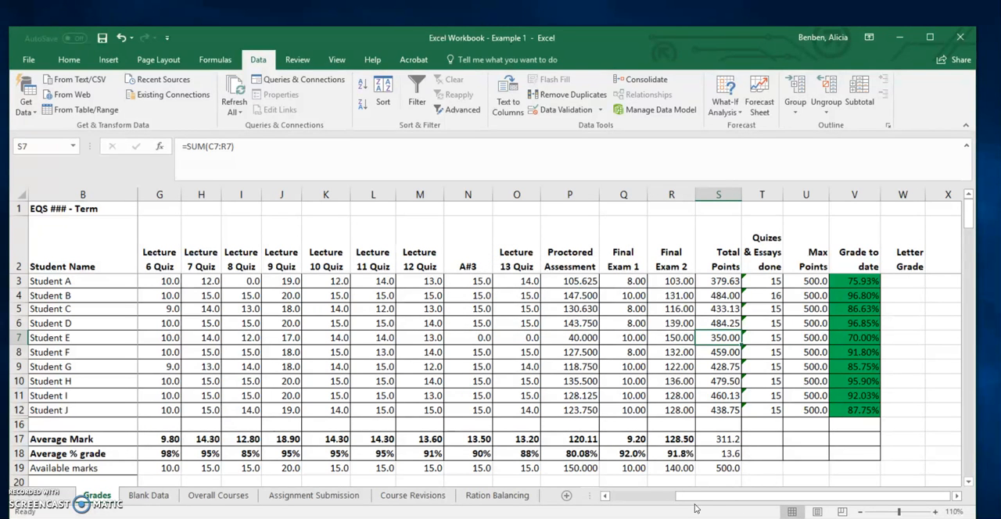
click(679, 470)
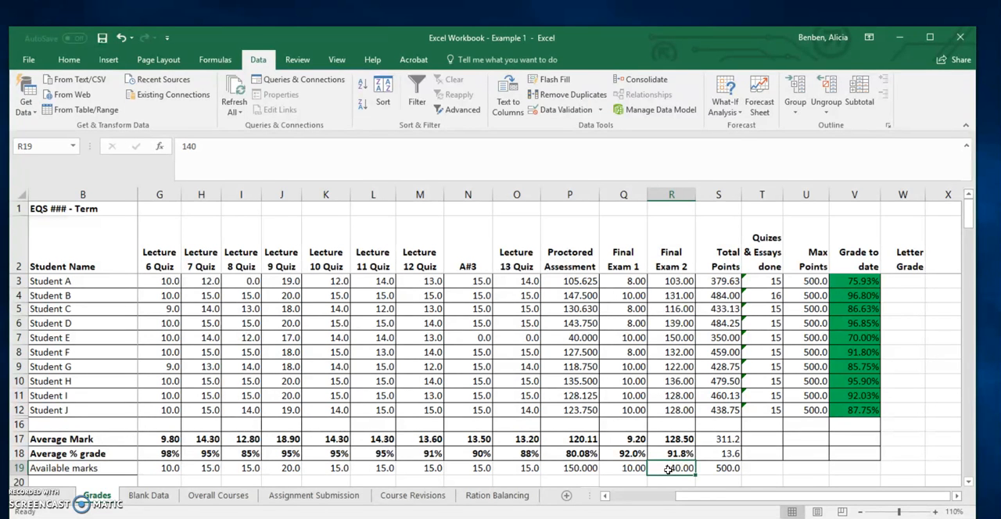
click(677, 339)
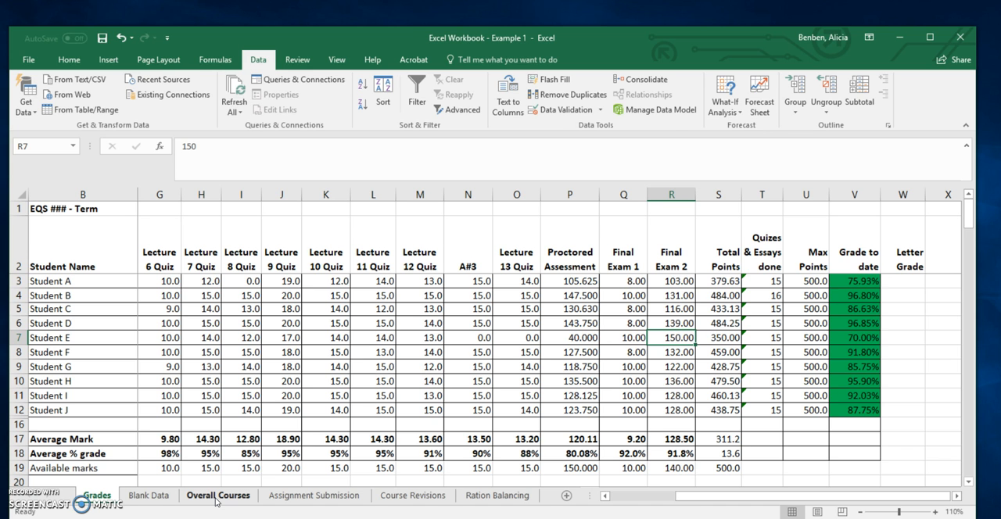
Preview the recommended PivotTables for student data B3:F12 on the Blank Data sheet, including Count of Student Name by Lecture 4 Quiz
click(148, 495)
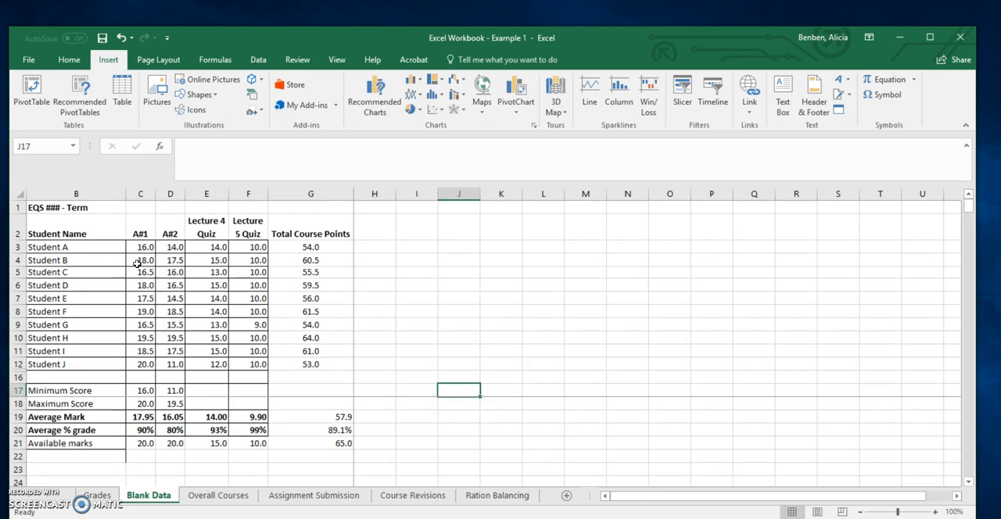
drag(86, 247, 245, 361)
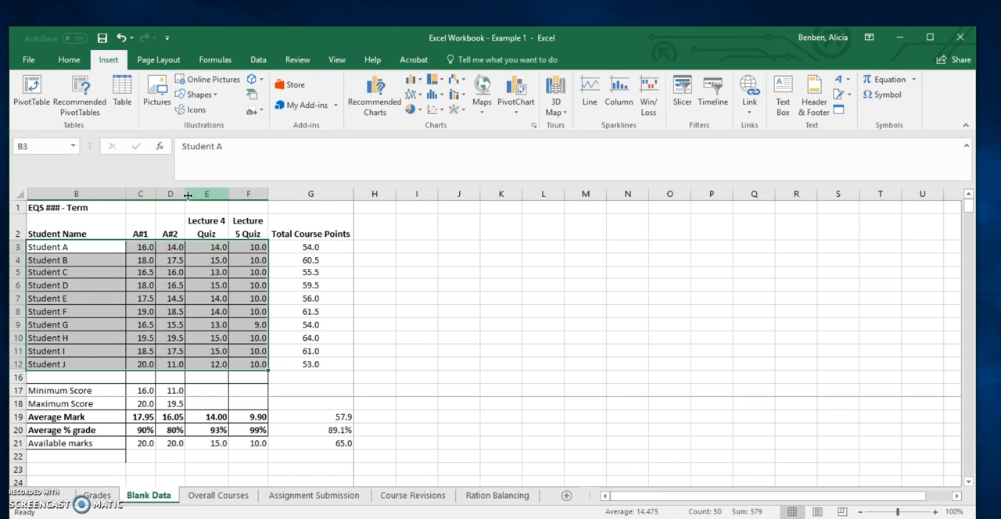
click(79, 106)
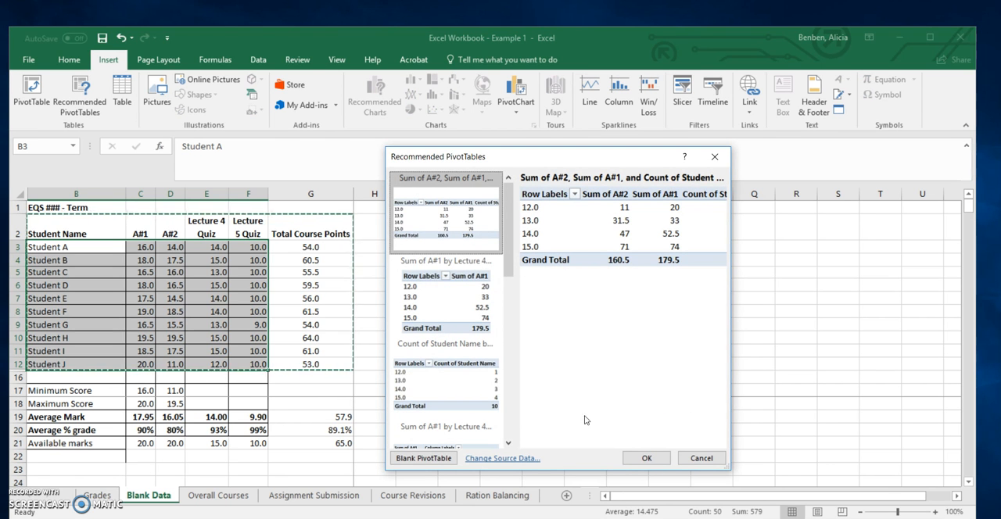
scroll(458, 332, down, 5)
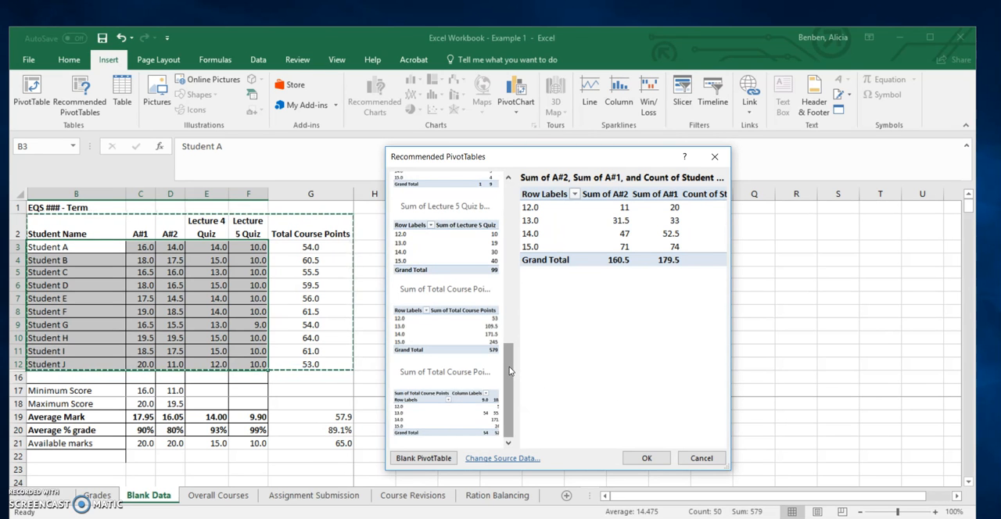
scroll(500, 434, up, 8)
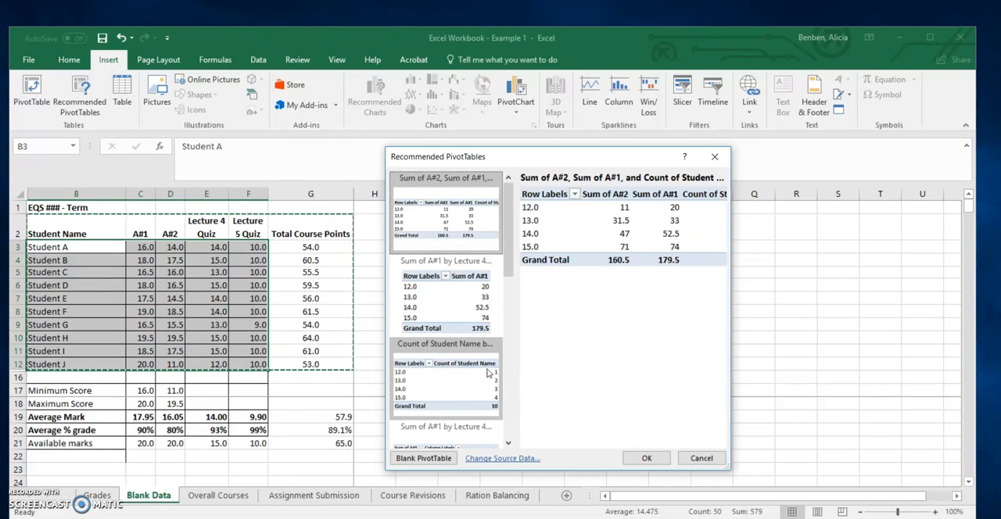
click(491, 400)
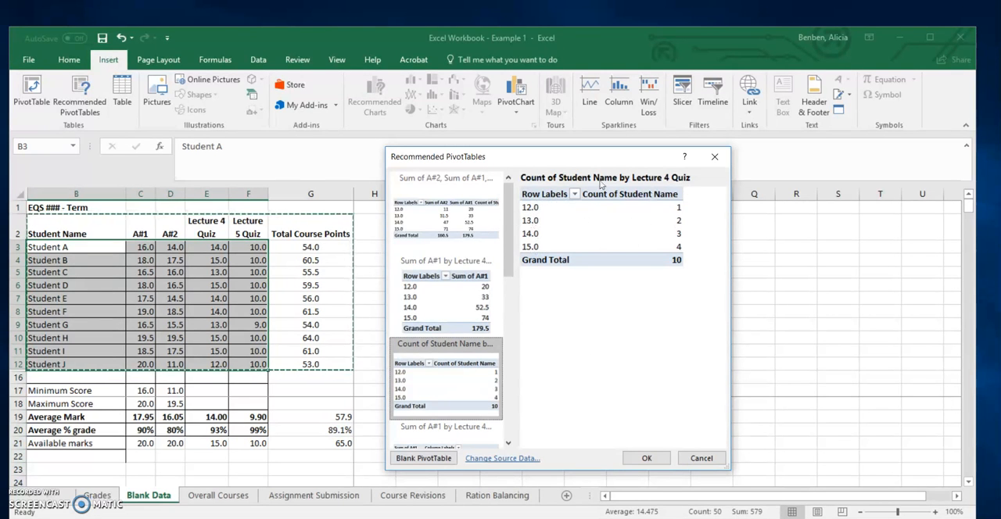
click(484, 241)
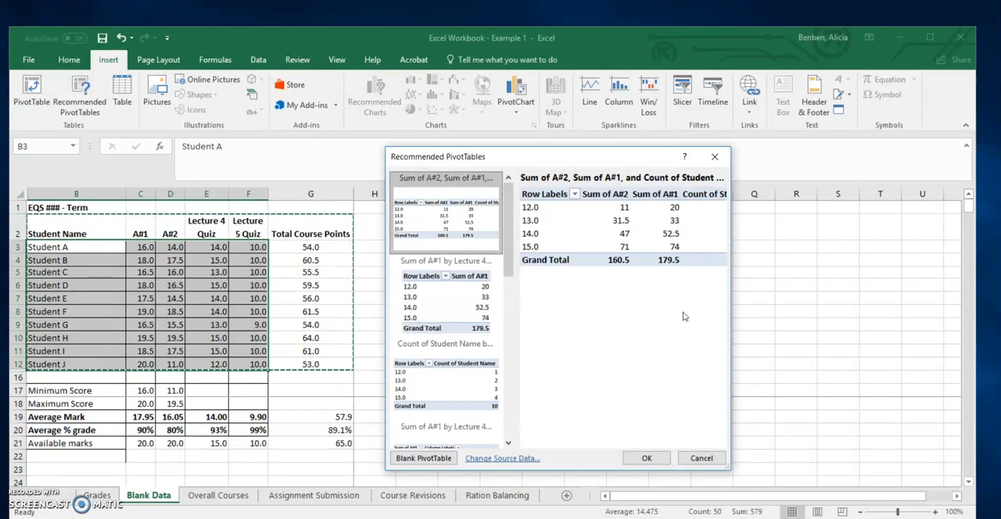
click(699, 463)
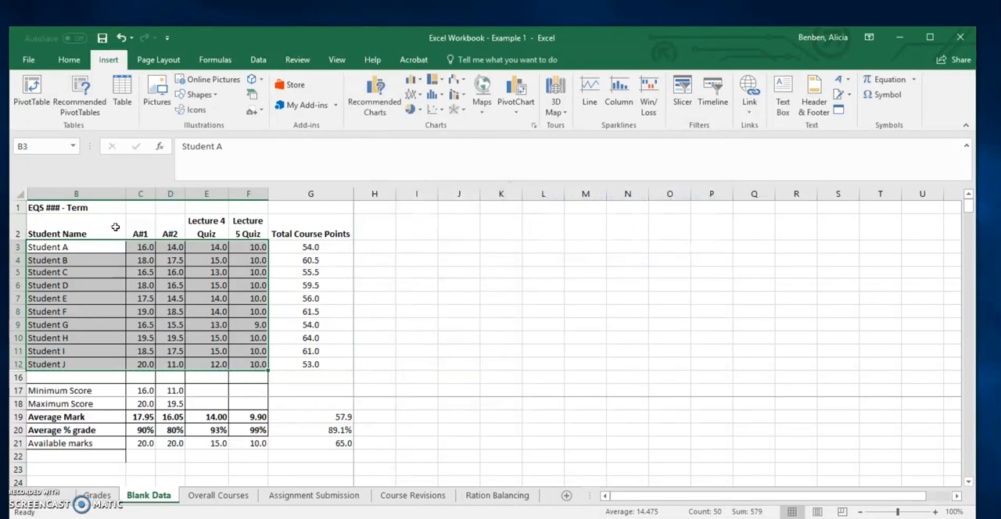
Create a PivotTable from Blank Data range B2:F12 on a new worksheet, with Student Name as filter and Lecture 4 Quiz as rows
click(32, 100)
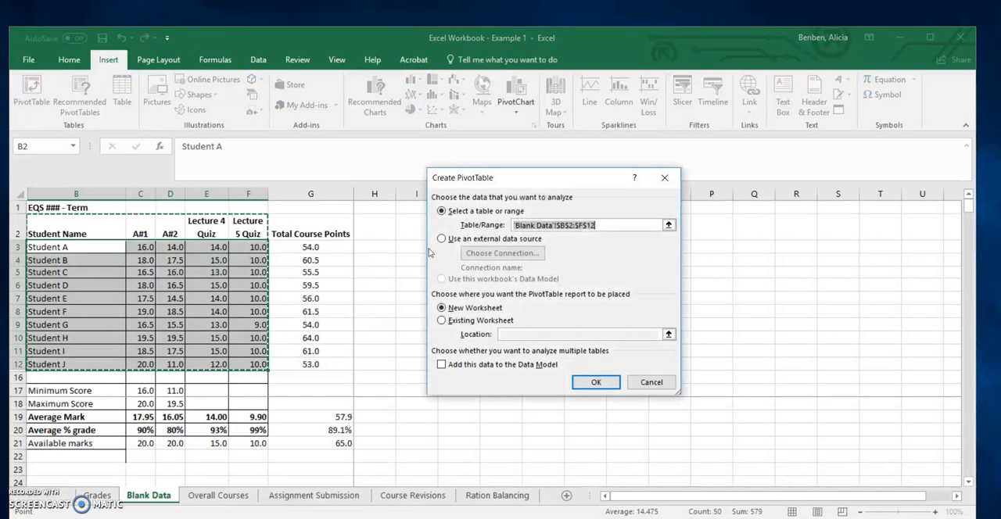
click(596, 380)
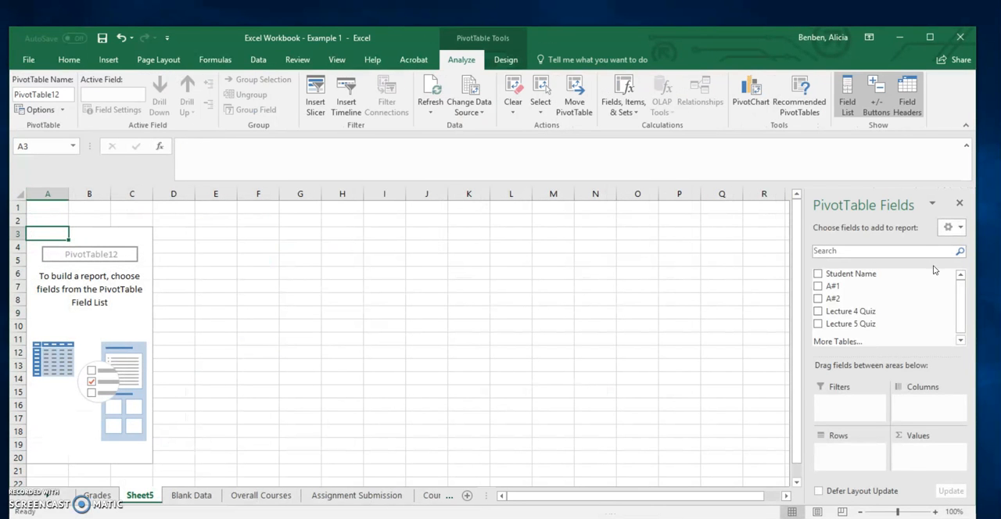
drag(856, 287, 850, 403)
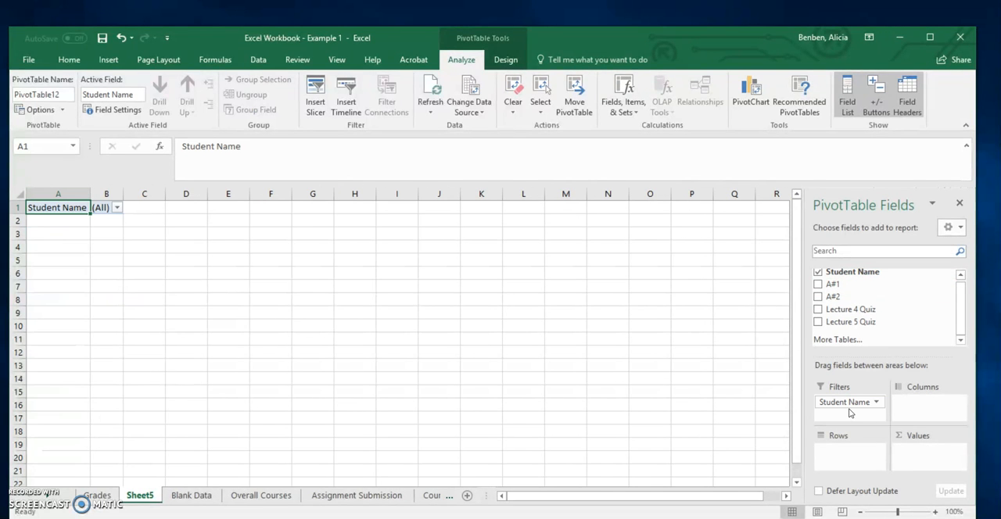
drag(123, 193, 167, 193)
drag(89, 193, 128, 193)
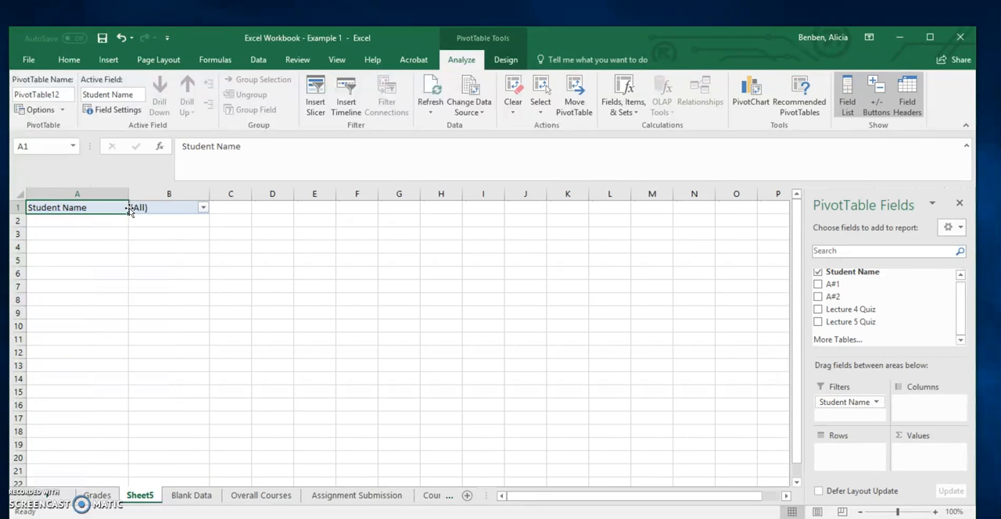
drag(848, 311, 877, 429)
drag(868, 455, 834, 458)
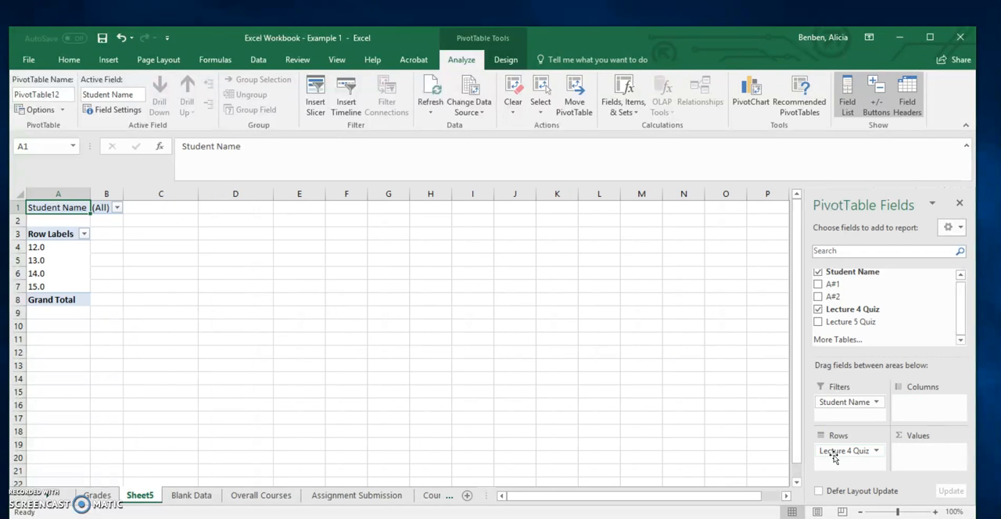
Filter the PivotTable report to Student C
click(117, 207)
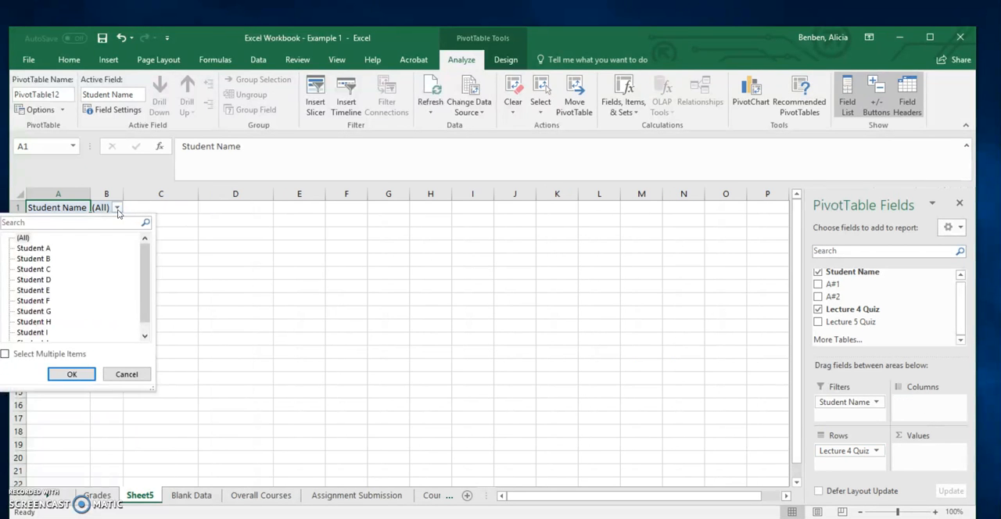
click(35, 270)
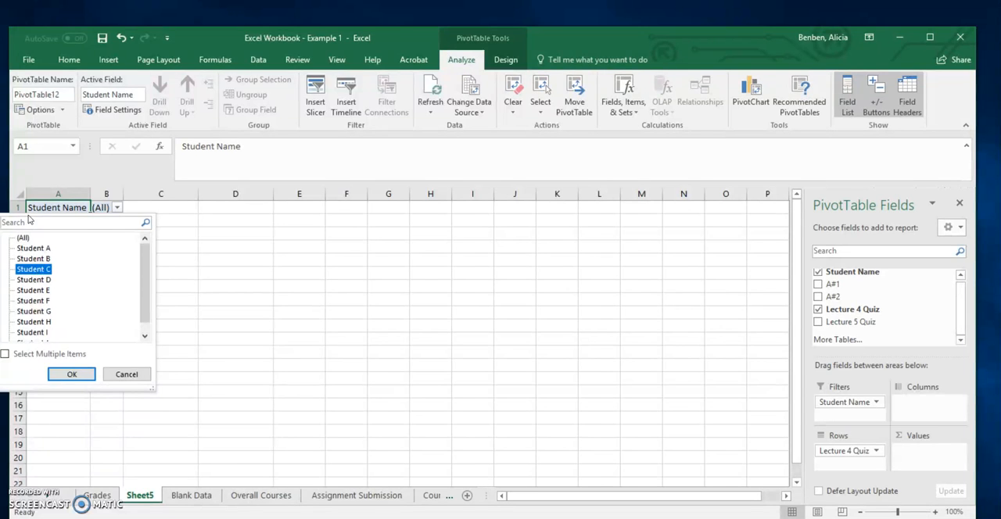
click(54, 374)
Switch the PivotTable's student filter to Student F and back to Student C
click(139, 209)
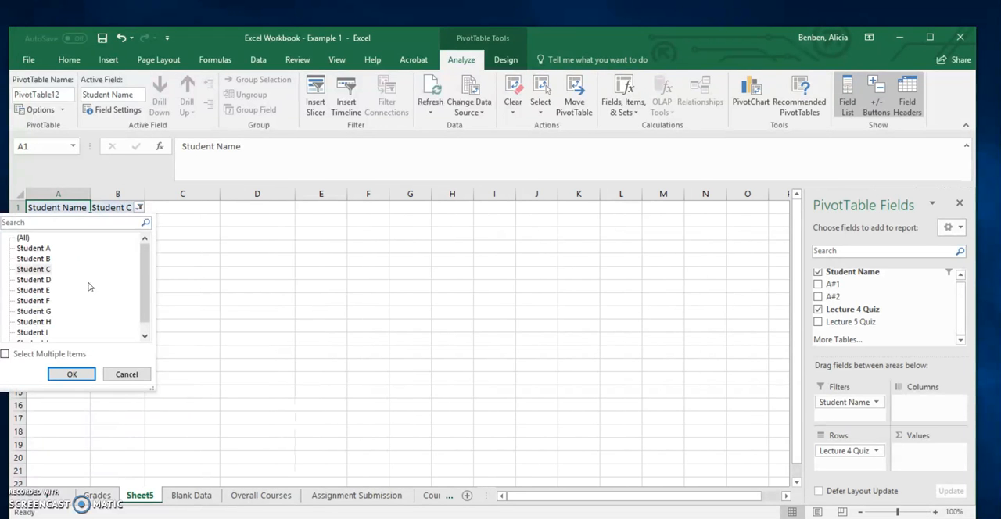
click(34, 301)
click(74, 375)
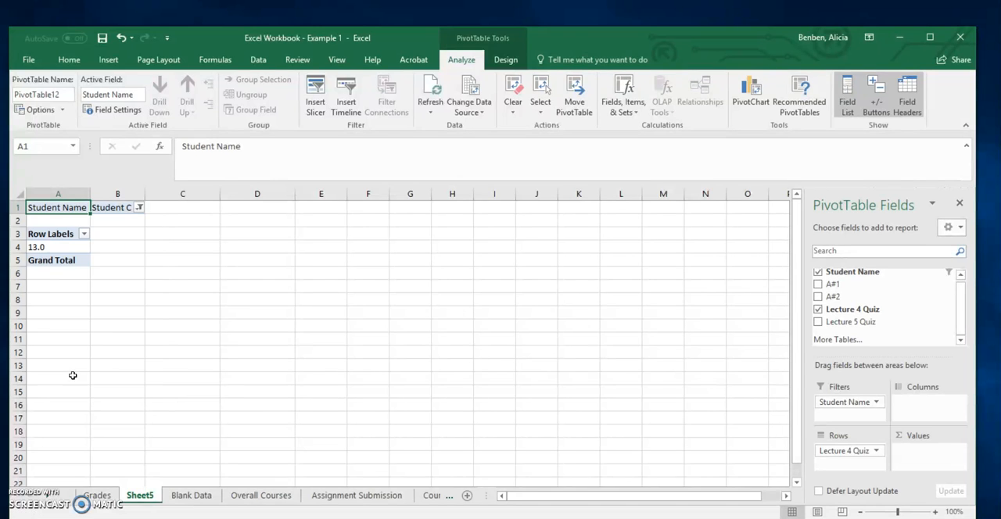
click(138, 209)
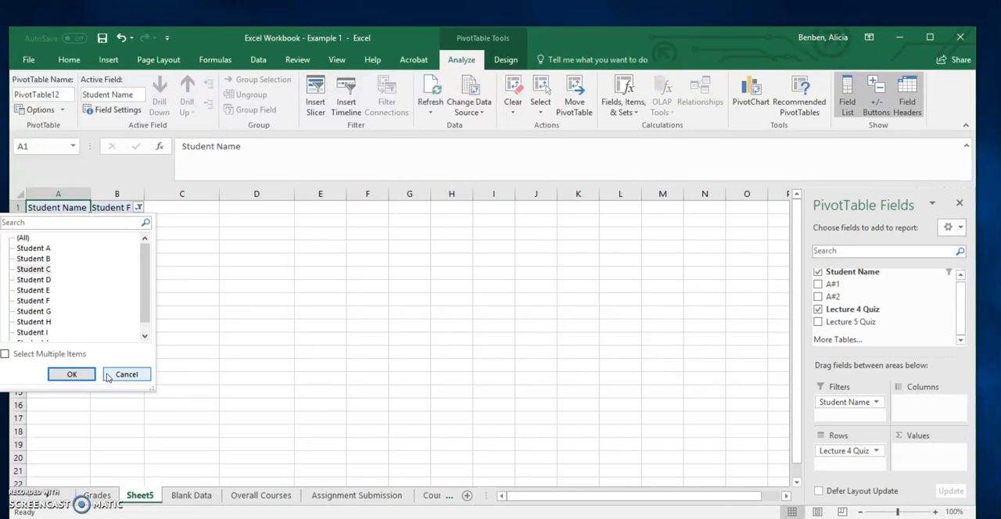
click(77, 377)
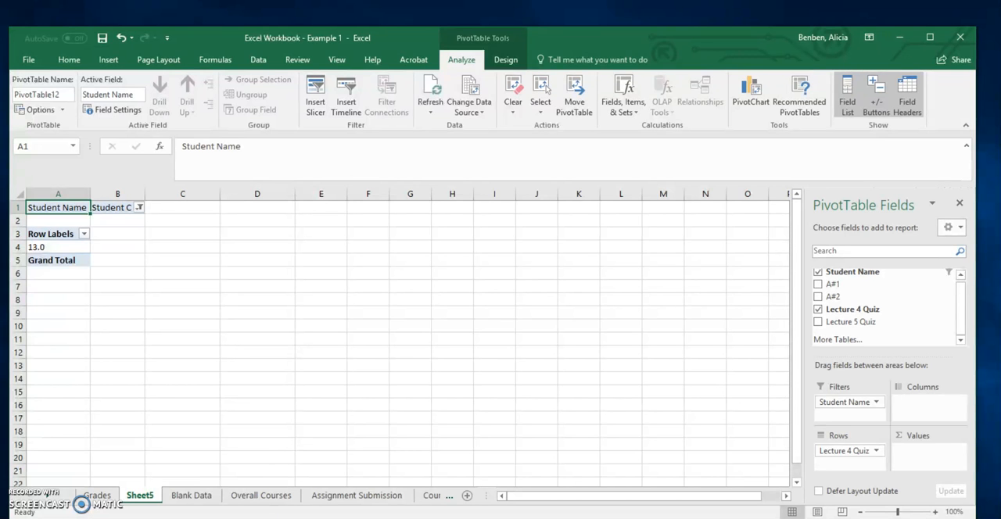
Add Lecture 5 Quiz as the PivotTable's columns and return to the Grades sheet
drag(845, 321, 921, 405)
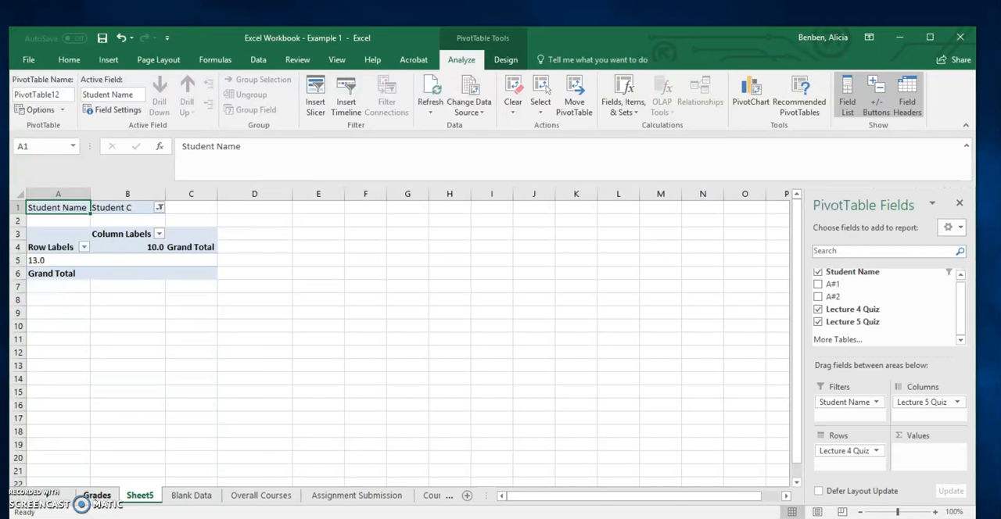
click(96, 498)
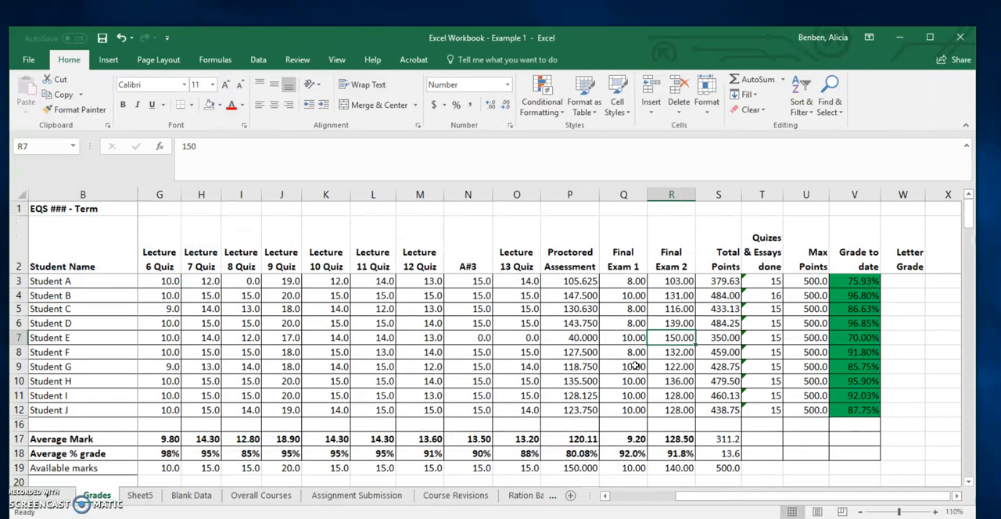